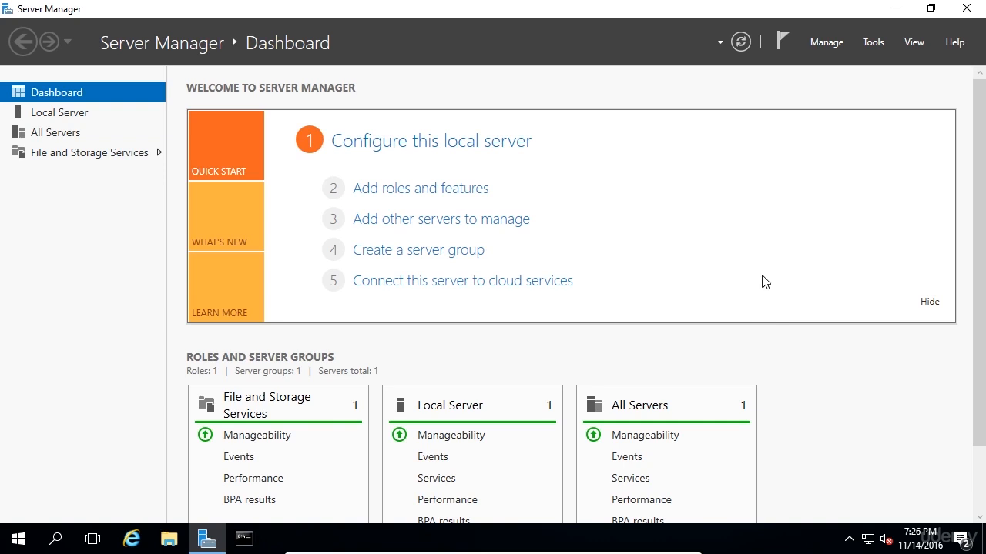
# Step: Start a role-based Add Roles and Features installation on ITFDC01 and tick Active Directory Domain Services
pyautogui.click(835, 44)
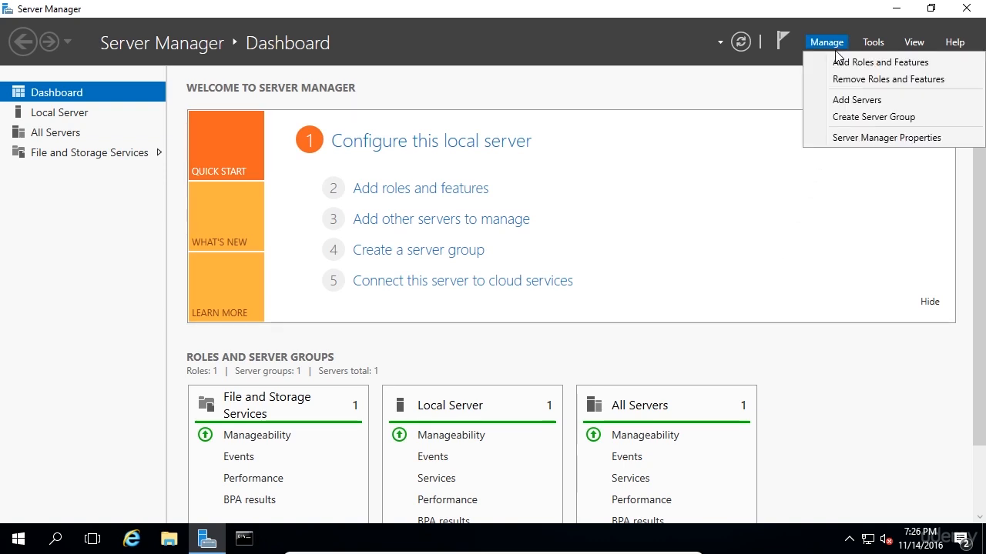
pyautogui.click(839, 63)
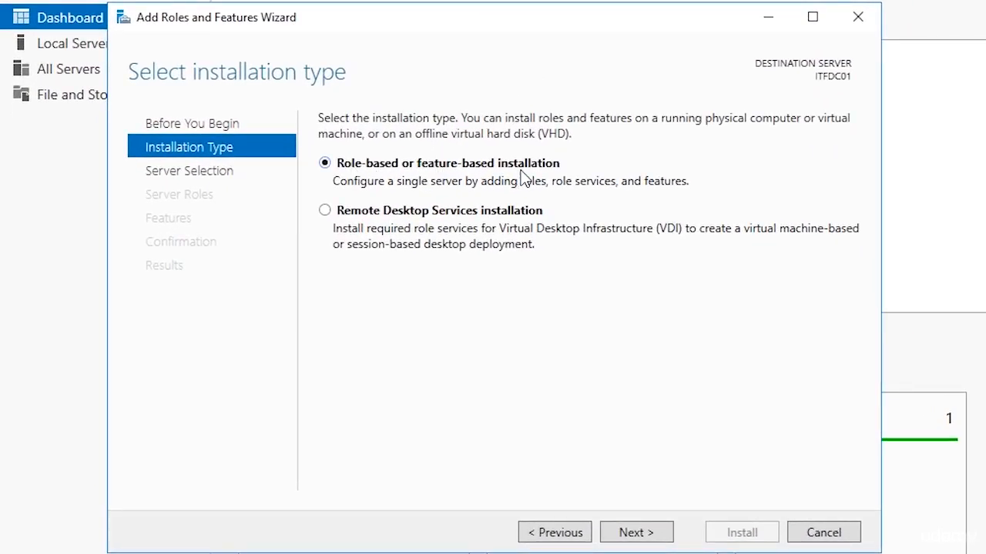
pyautogui.click(630, 536)
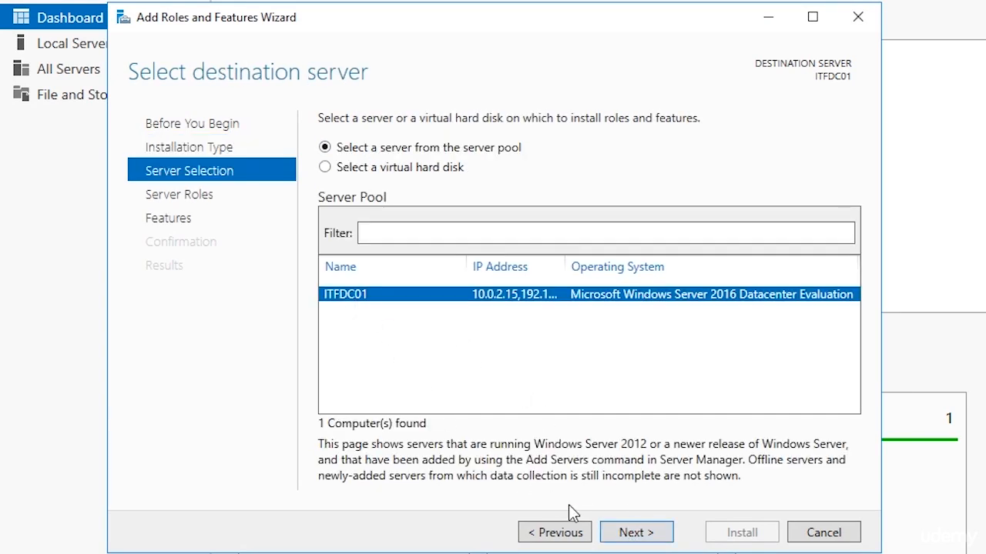
pyautogui.click(630, 536)
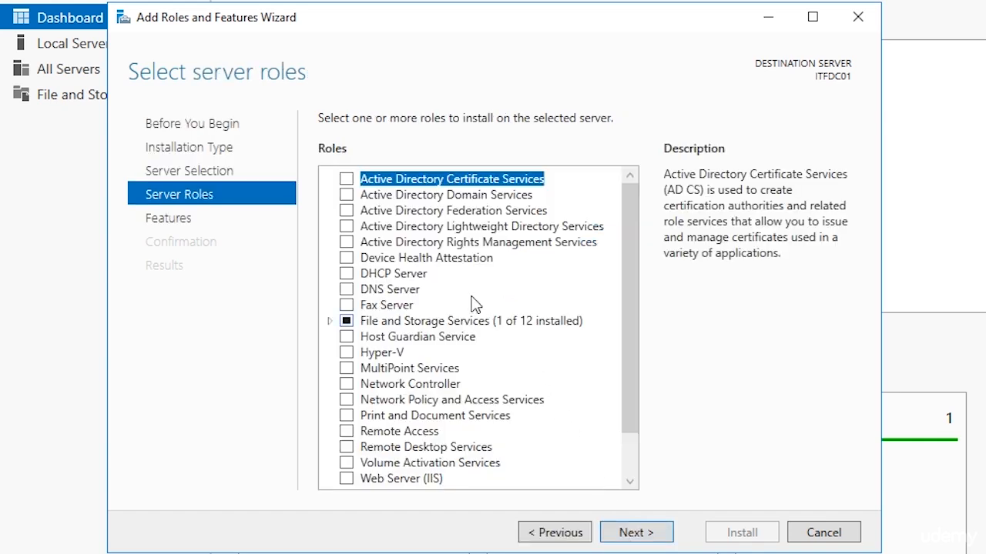
pyautogui.click(346, 195)
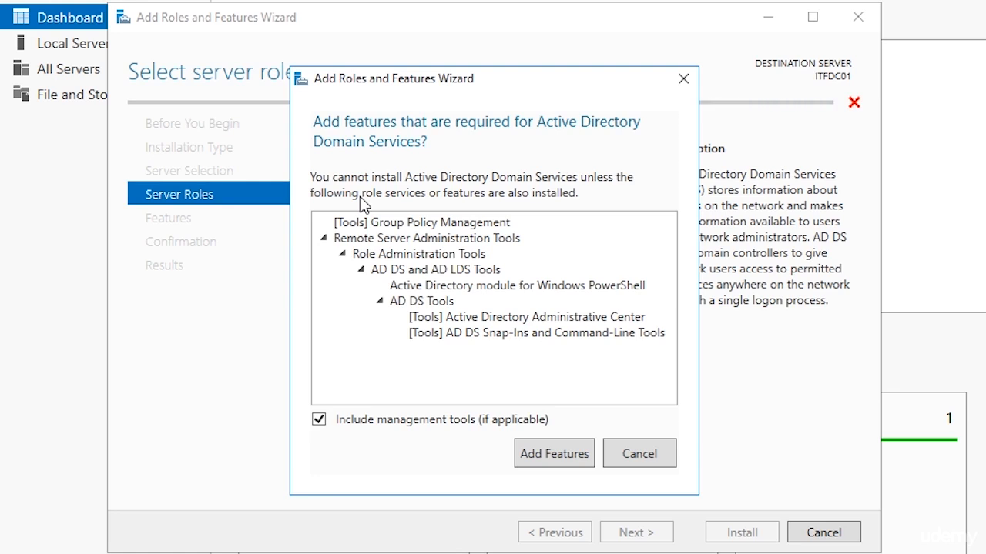
# Step: Accept the required AD DS management features and advance through Features and AD DS pages to Confirmation
pyautogui.click(546, 459)
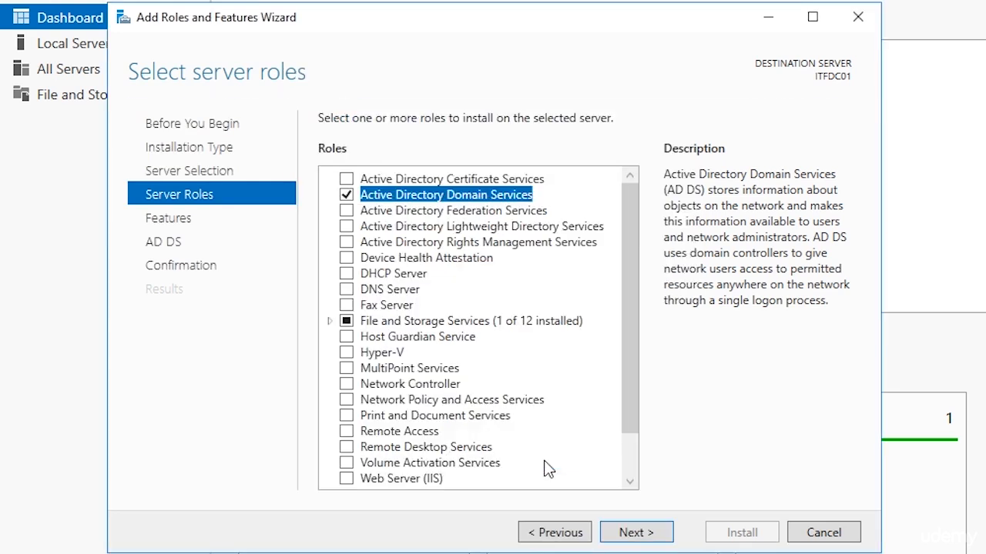
pyautogui.click(628, 533)
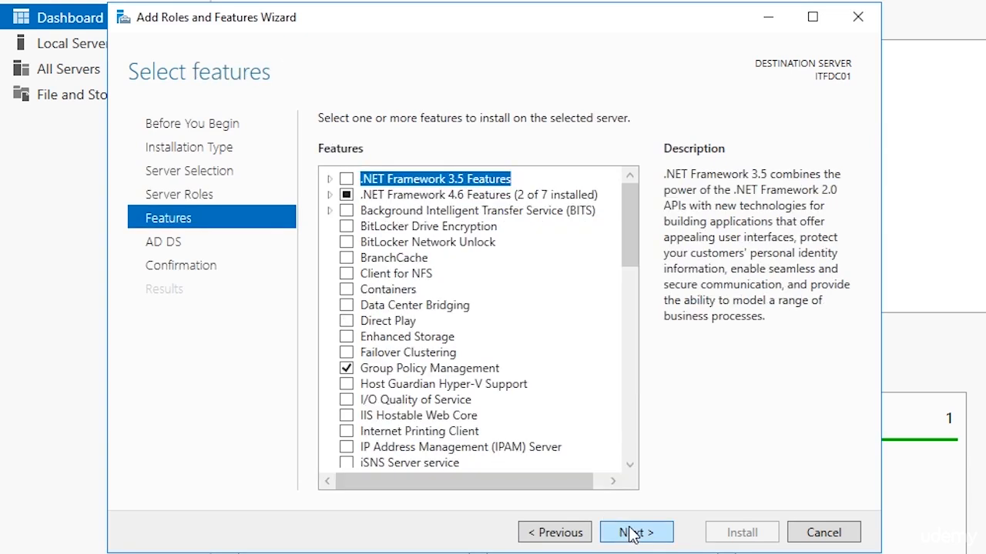
pyautogui.click(630, 533)
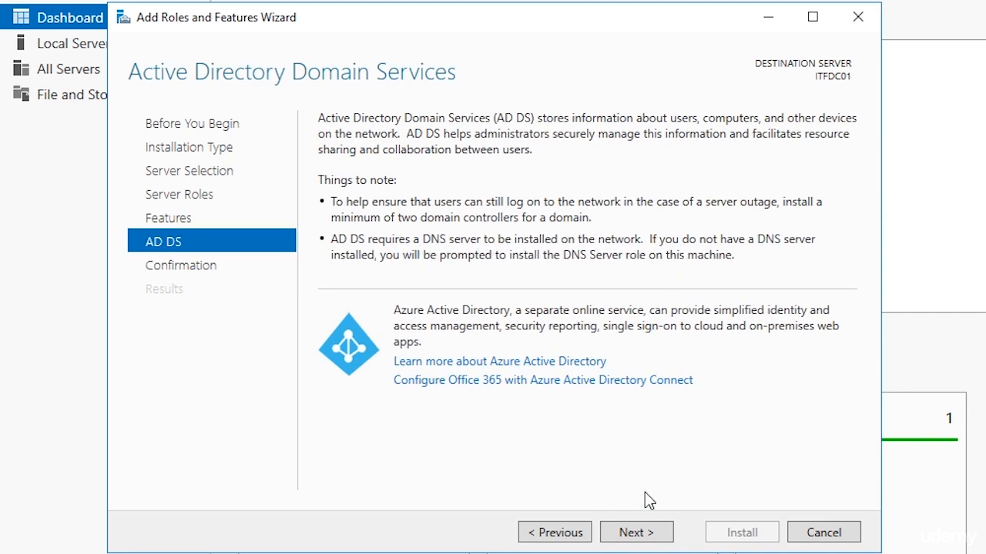
pyautogui.click(636, 532)
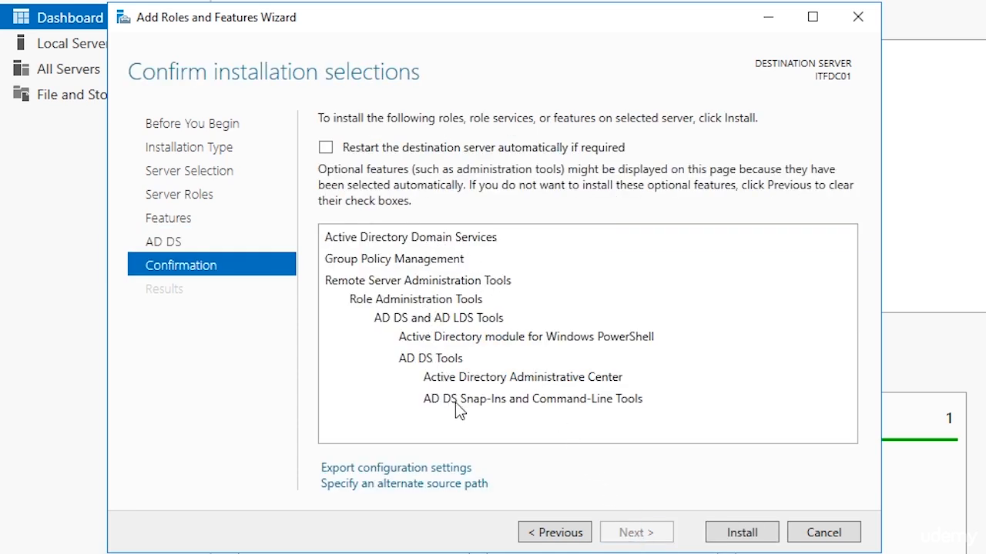
# Step: Install AD DS with its management tools on ITFDC01, close the wizard, and check notifications
pyautogui.click(743, 533)
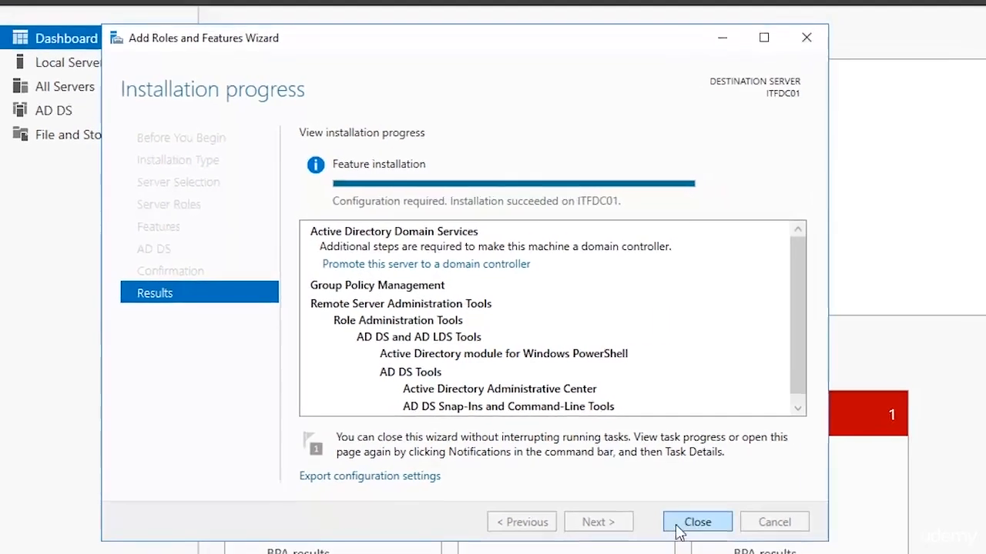
pyautogui.click(678, 524)
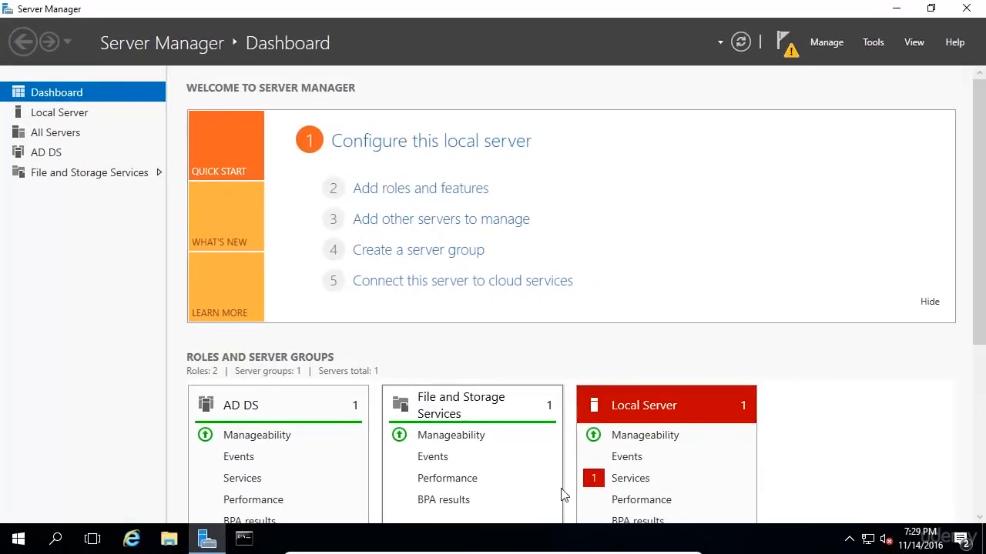
pyautogui.click(784, 43)
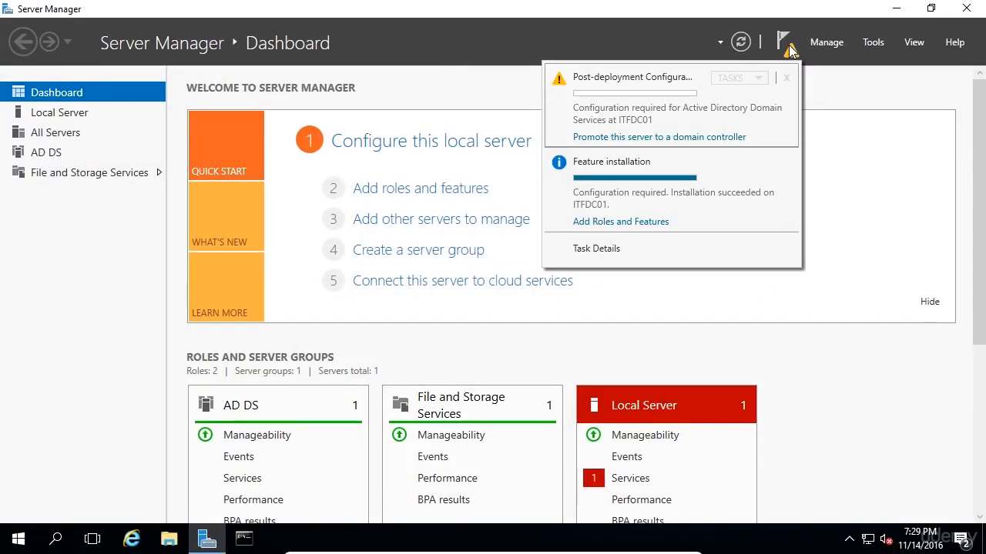
# Step: Choose 'Promote this server to a domain controller' from the post-installation notification
pyautogui.click(706, 137)
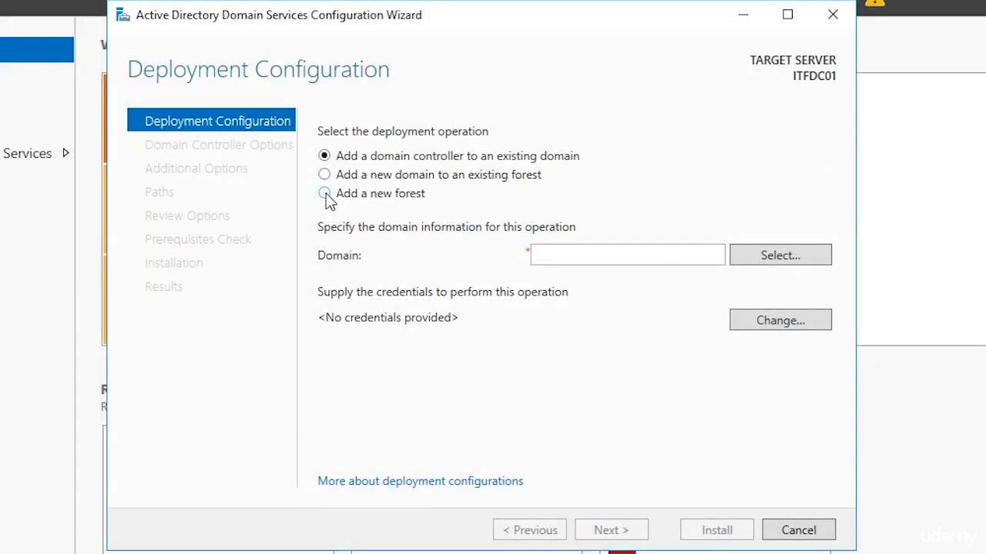
# Step: Choose 'Add a new forest' with root domain name itflee.com and continue to domain controller options
pyautogui.click(325, 193)
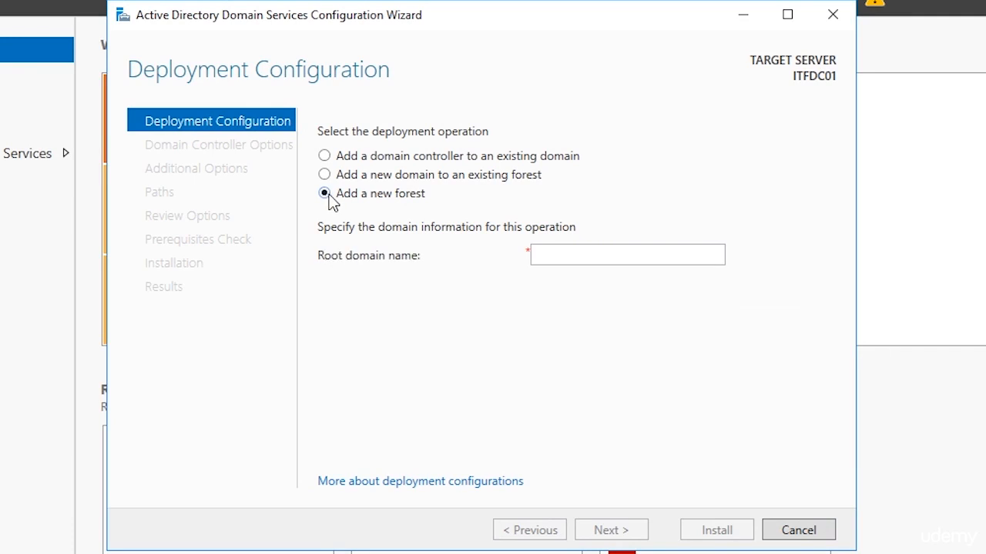
pyautogui.click(550, 263)
pyautogui.write('itflee.com')
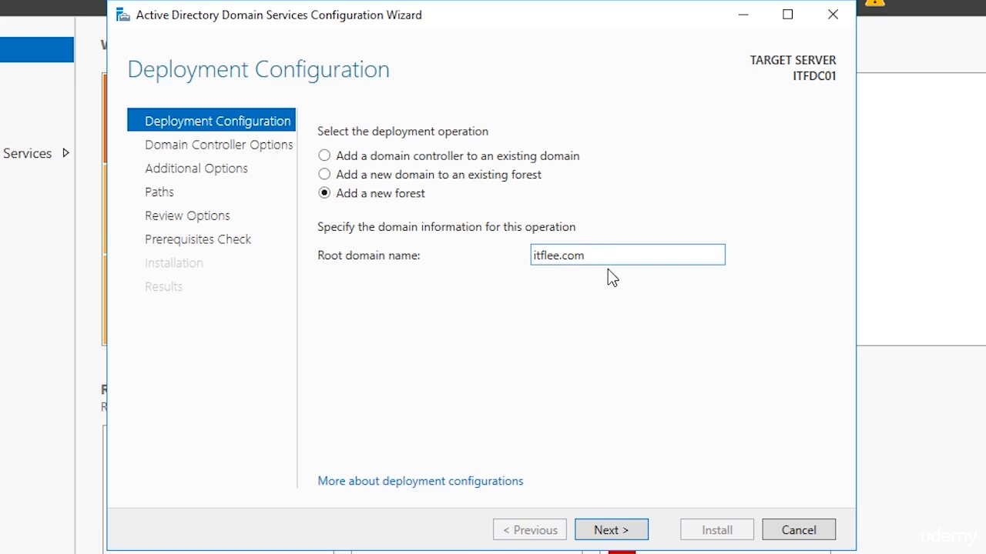
pyautogui.click(642, 537)
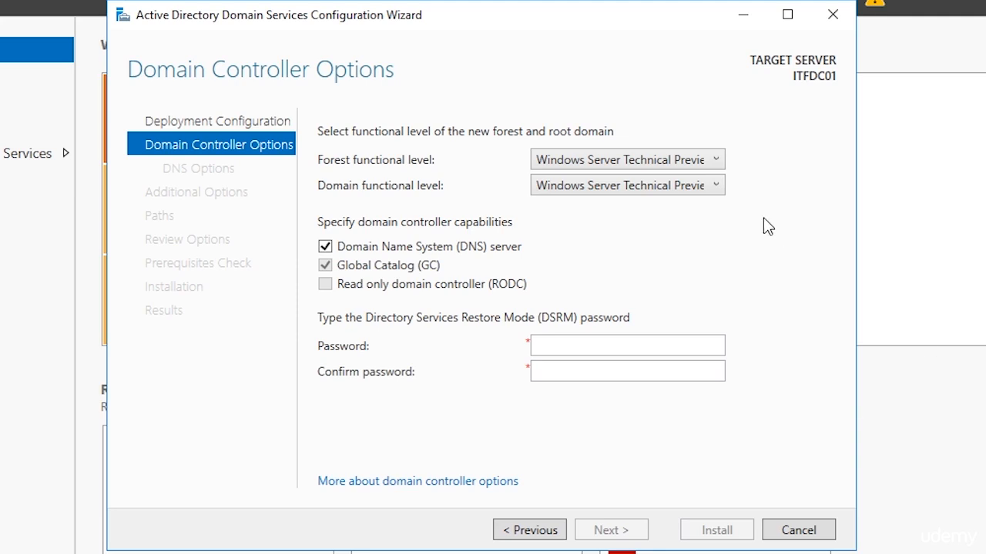
pyautogui.click(697, 163)
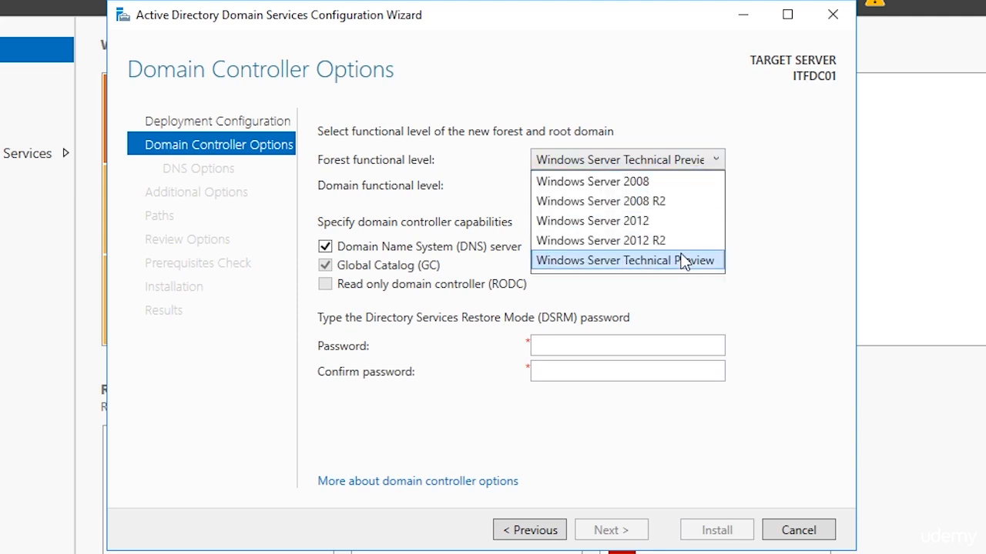
pyautogui.click(759, 263)
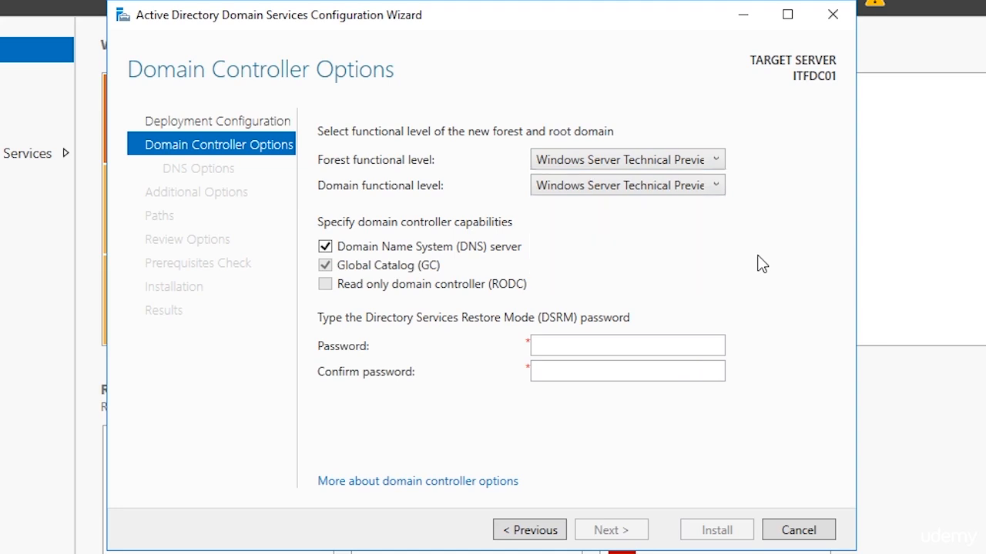
pyautogui.click(706, 192)
pyautogui.click(706, 192)
pyautogui.click(705, 167)
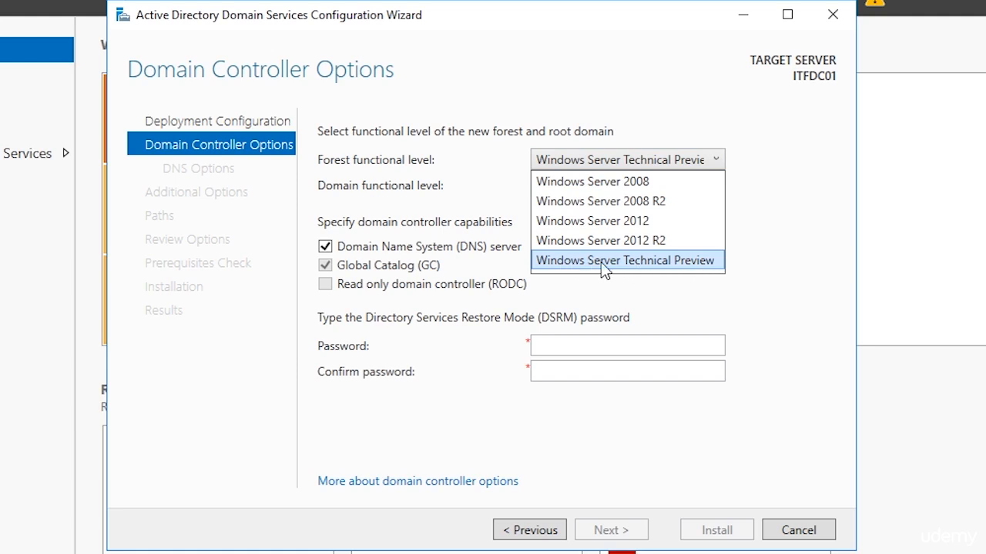
pyautogui.click(650, 262)
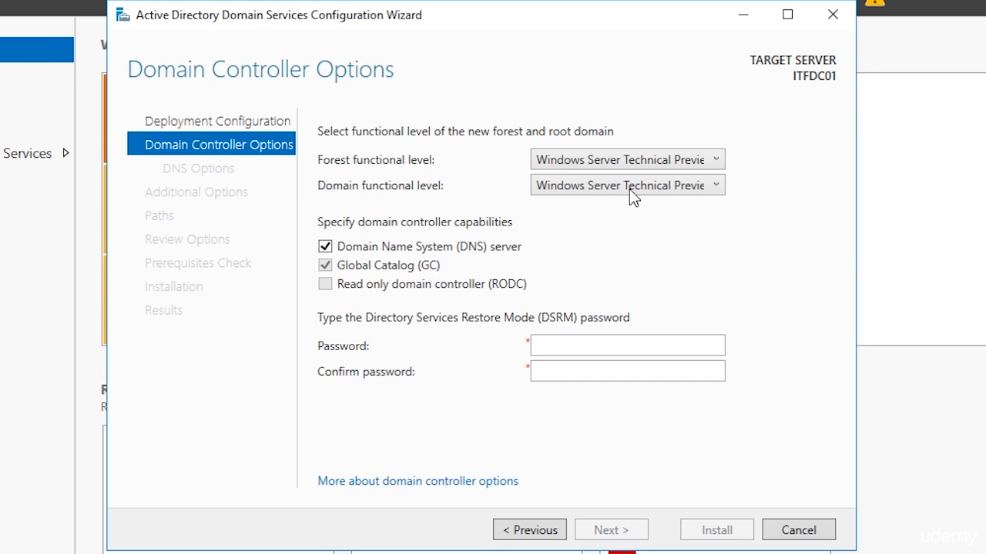
pyautogui.click(644, 161)
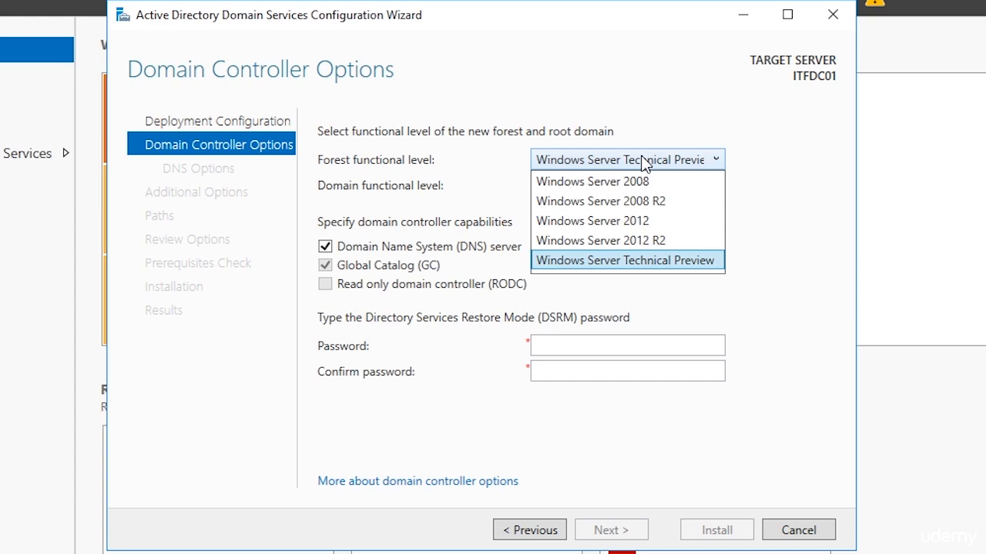
pyautogui.click(630, 262)
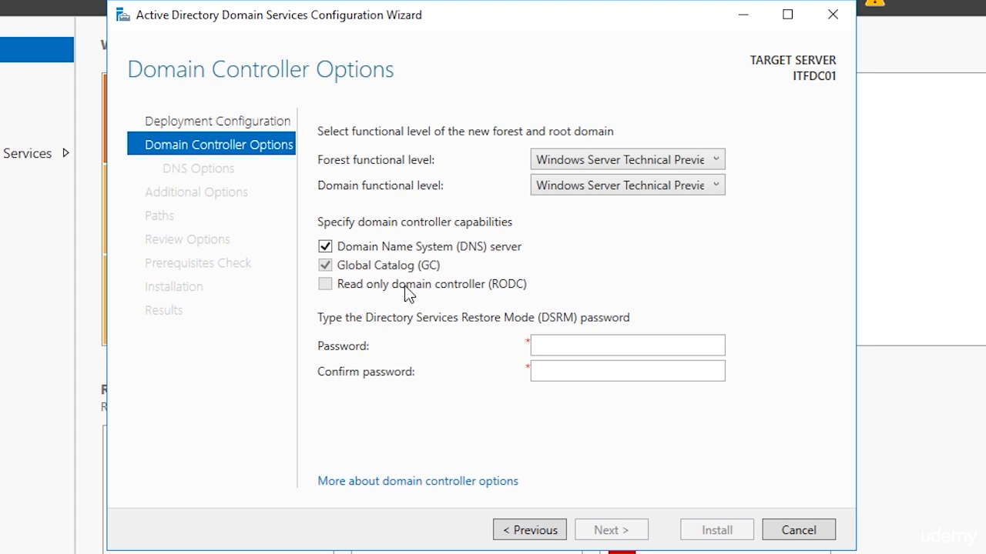
# Step: Enter and confirm the Directory Services Restore Mode password, then continue to DNS Options
pyautogui.click(552, 347)
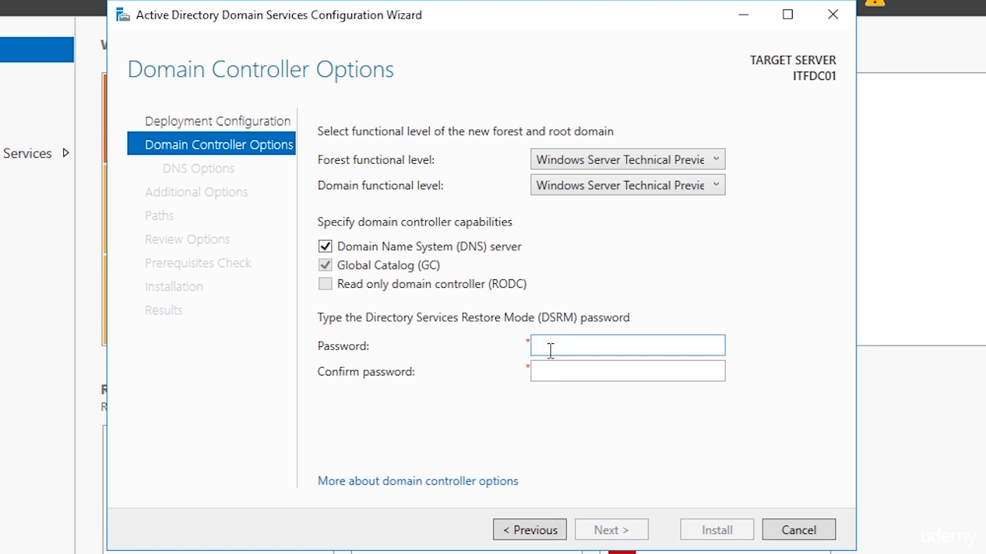
pyautogui.write('Pa$$w0rd123')
pyautogui.press('Tab')
pyautogui.write('Pa')
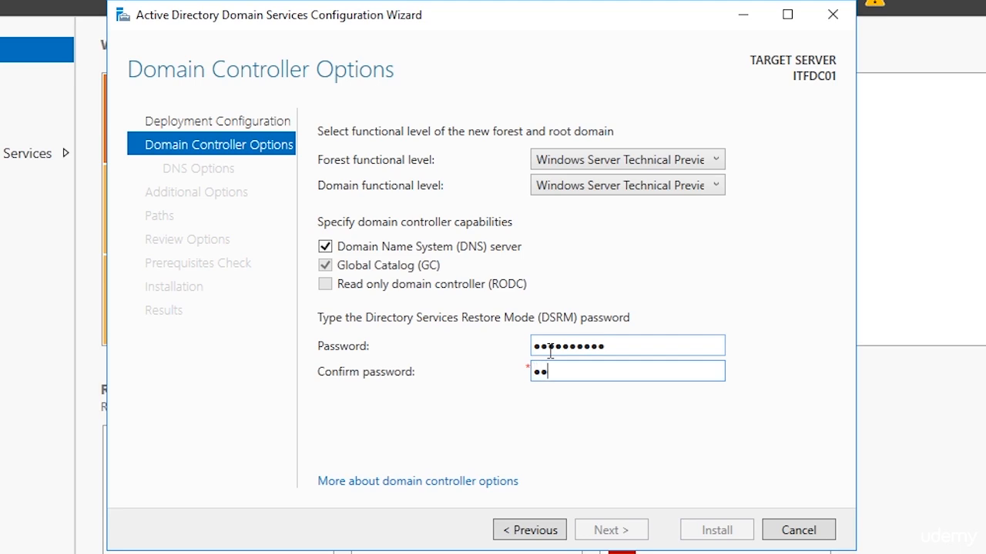
pyautogui.write('$$w0rd123')
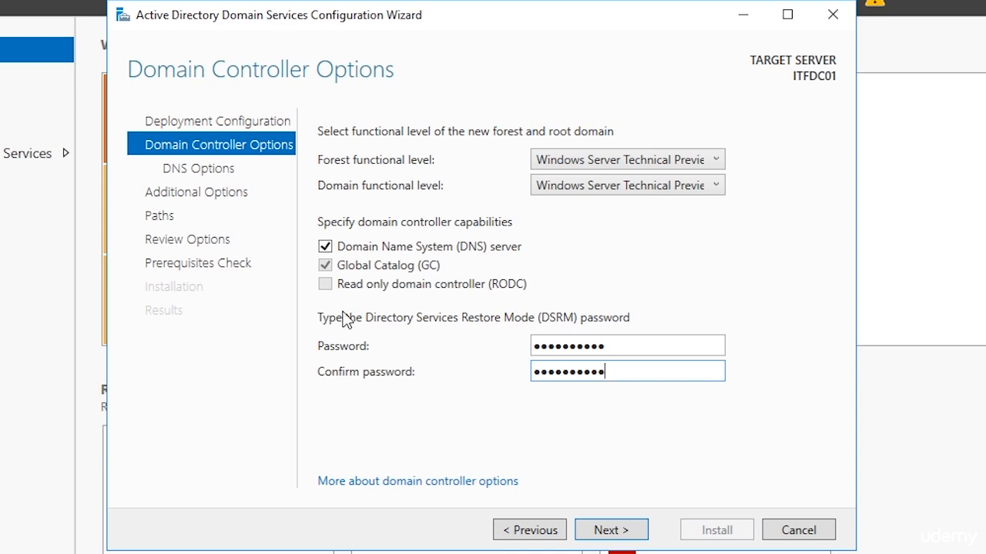
pyautogui.click(610, 539)
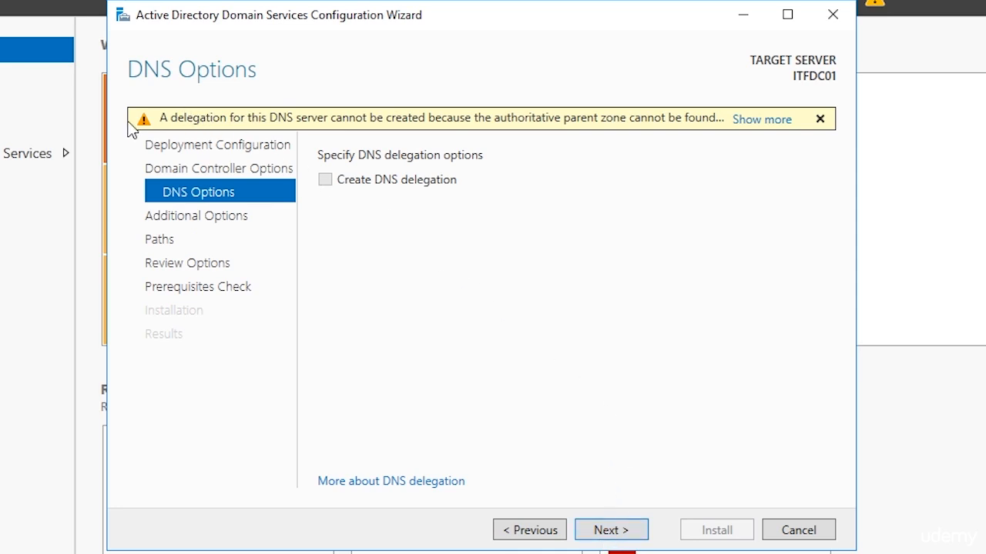
# Step: Read and dismiss the DNS delegation warning, leaving delegation unchecked, and continue to Additional Options
pyautogui.click(761, 123)
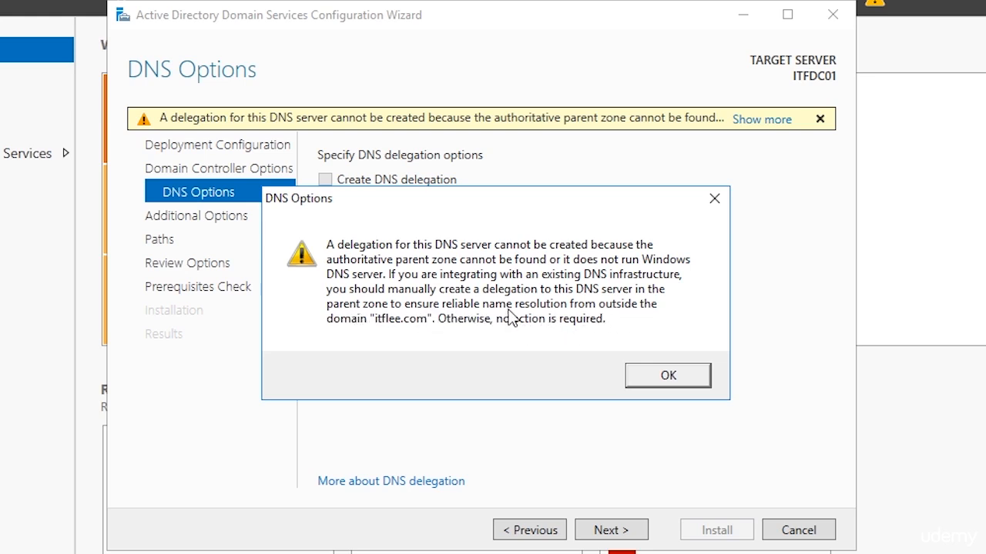
pyautogui.click(655, 378)
pyautogui.click(613, 532)
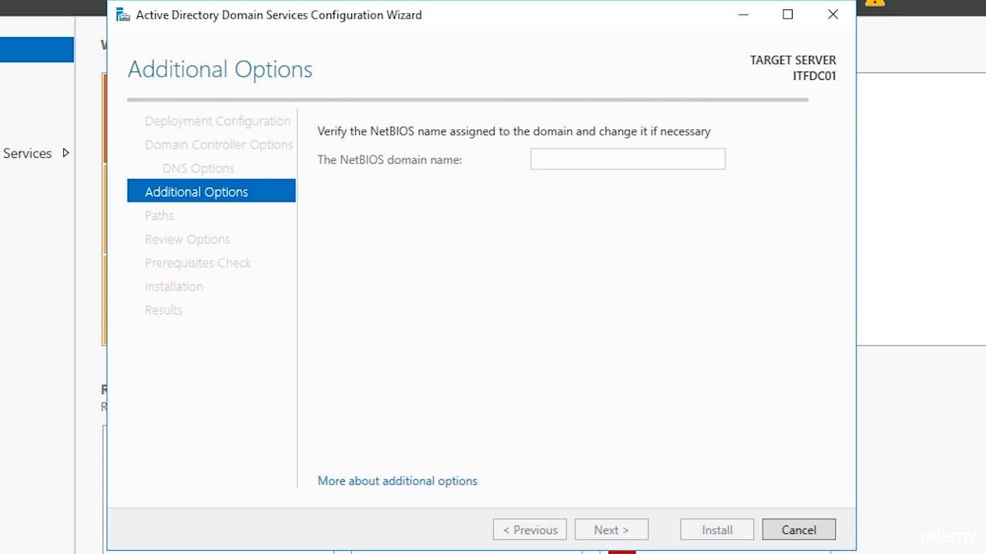
# Step: Keep the suggested NetBIOS domain name ITFLEE unchanged and continue to the Paths page
pyautogui.doubleClick(568, 166)
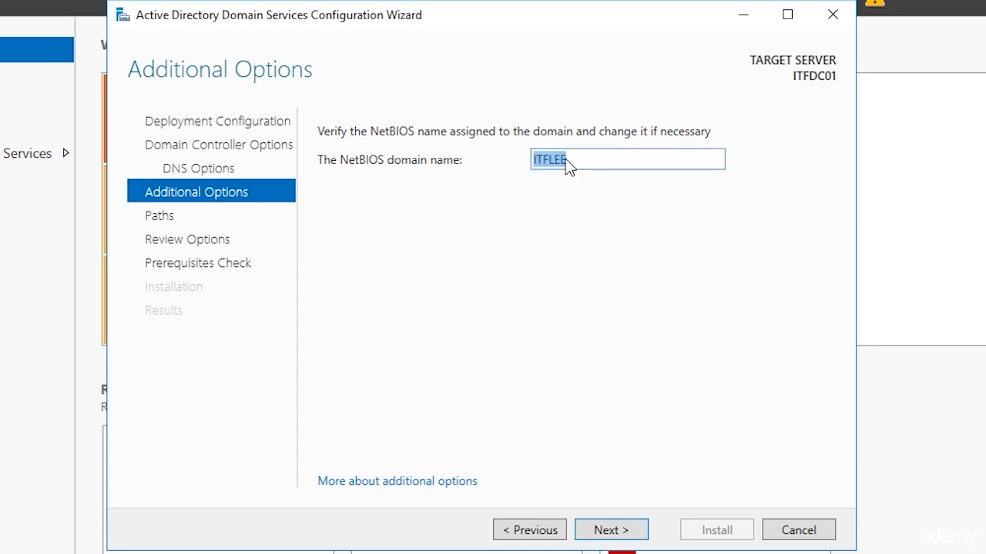
pyautogui.click(596, 161)
pyautogui.moveTo(577, 160); pyautogui.dragTo(555, 160)
pyautogui.doubleClick(553, 163)
pyautogui.click(547, 162)
pyautogui.click(616, 536)
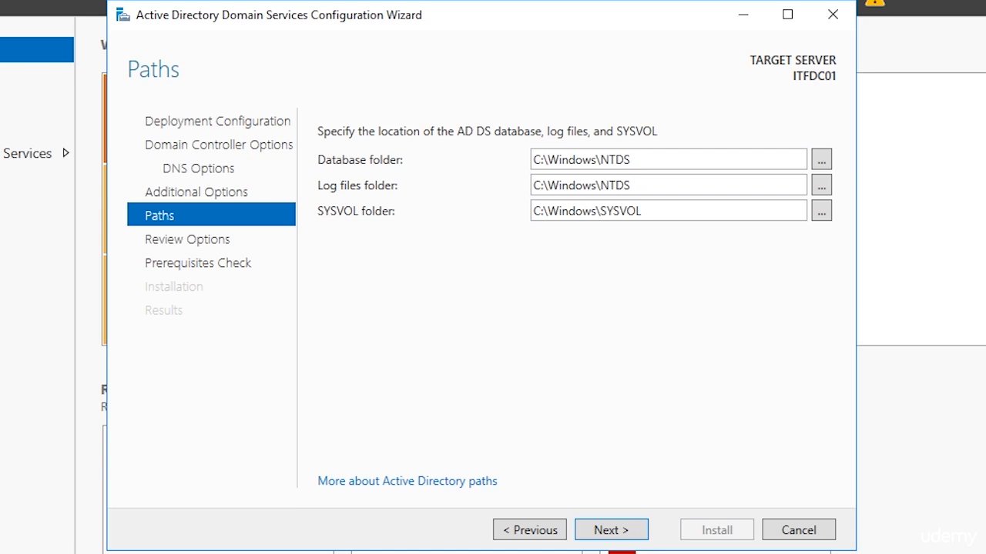
# Step: Keep the default C:\Windows\NTDS database/log and C:\Windows\SYSVOL paths and continue to Review Options
pyautogui.click(821, 159)
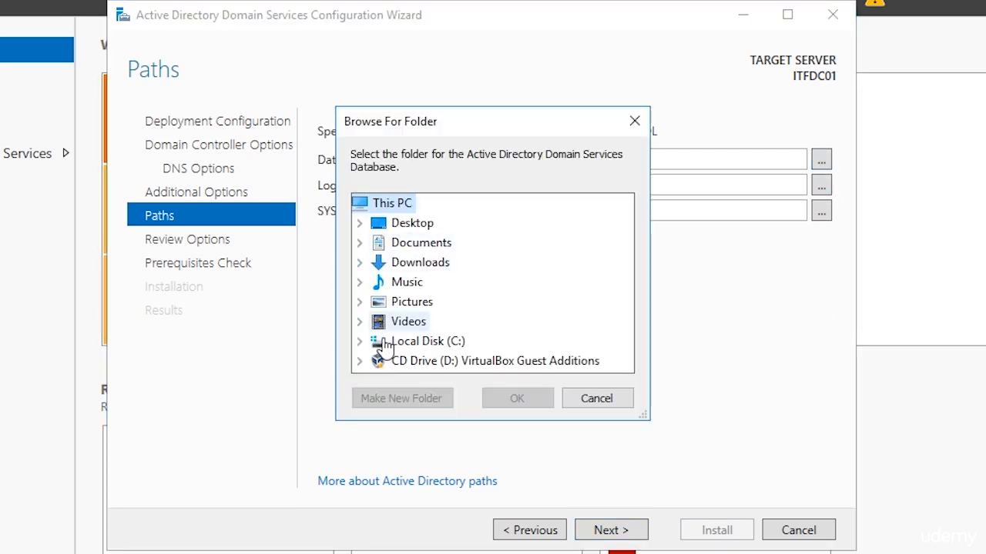
pyautogui.click(608, 400)
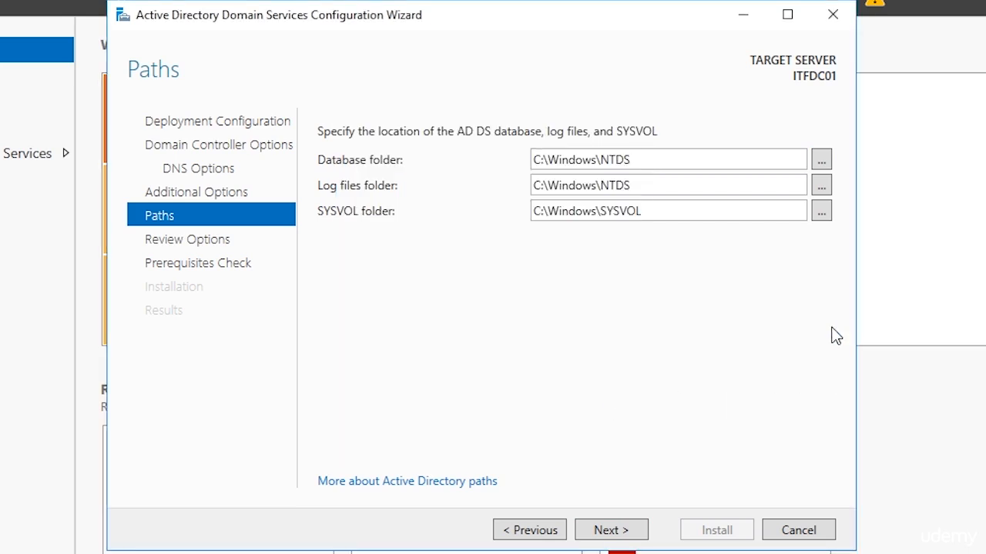
pyautogui.click(631, 530)
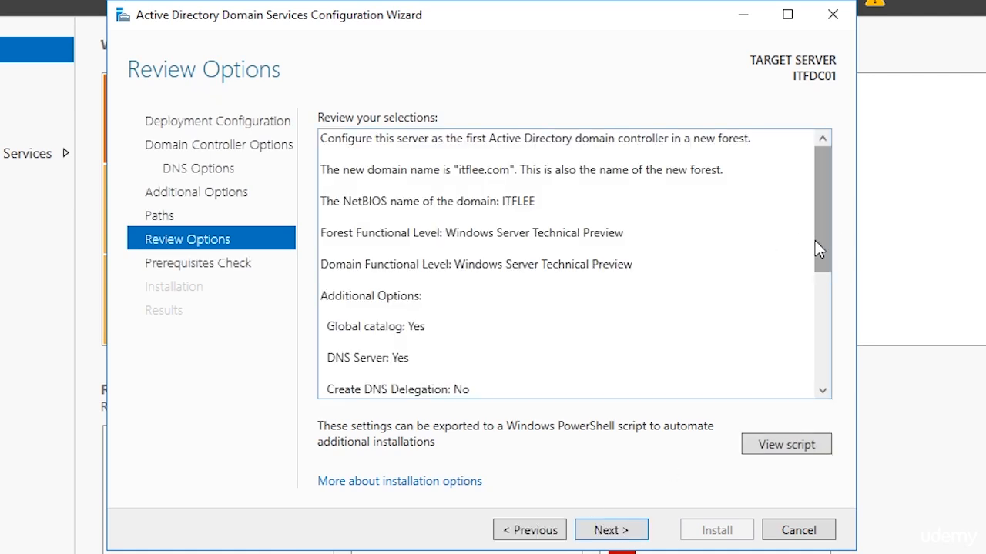
# Step: Open the generated Install-ADDSForest PowerShell script from Review Options in Notepad
pyautogui.moveTo(815, 241); pyautogui.dragTo(817, 366)
pyautogui.click(827, 448)
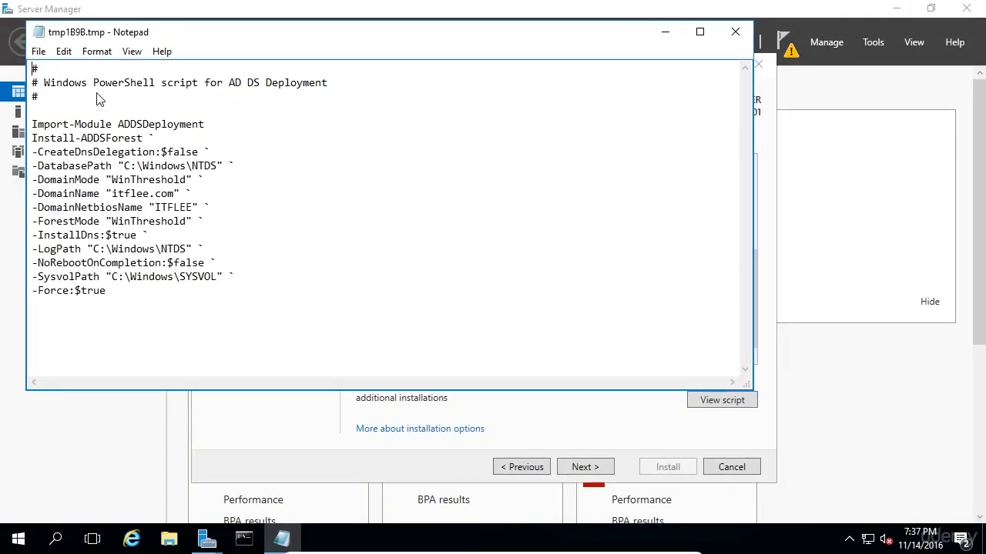
# Step: Review the script's itflee.com domain name and ITFLEE NetBIOS name, then close Notepad
pyautogui.moveTo(44, 82); pyautogui.dragTo(293, 80)
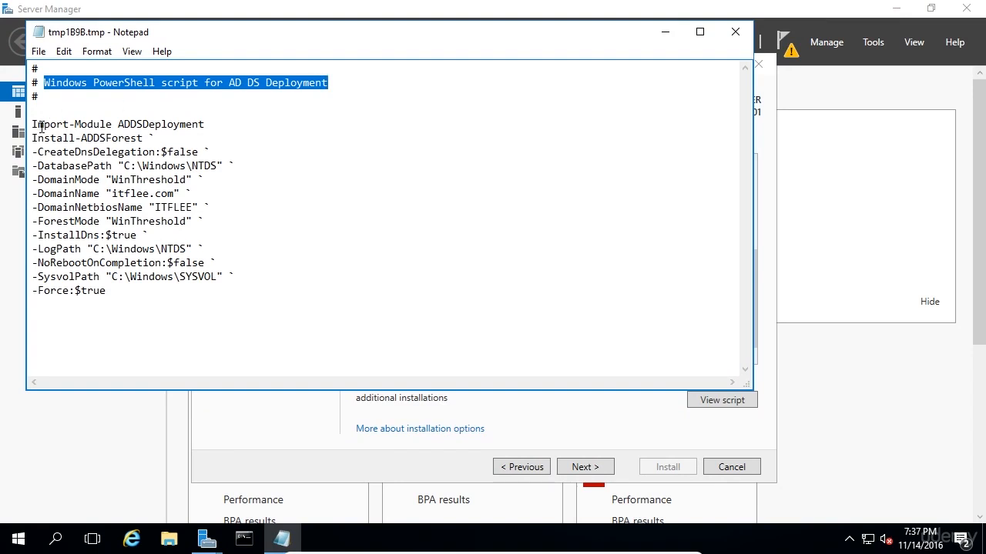
pyautogui.moveTo(32, 124); pyautogui.dragTo(160, 165)
pyautogui.click(160, 165)
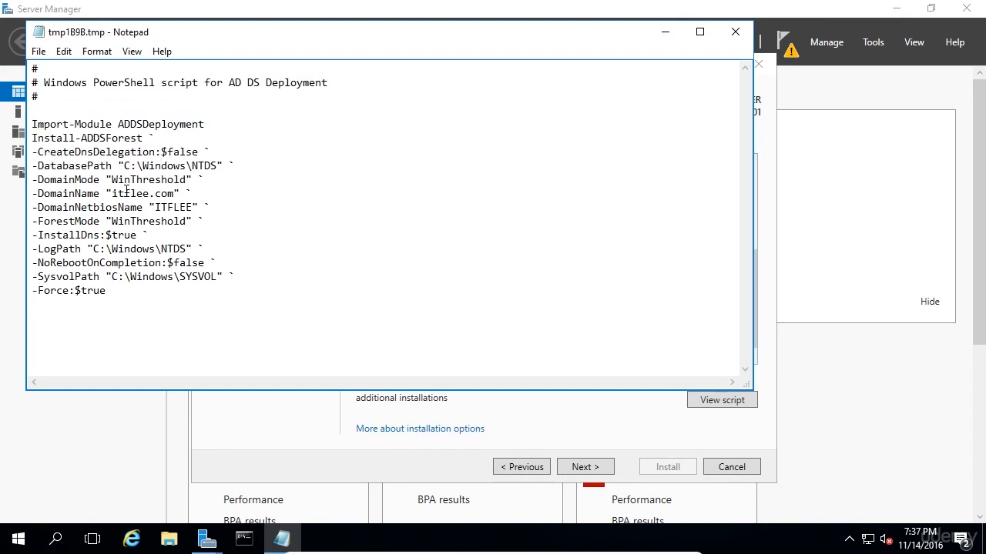
pyautogui.doubleClick(127, 192)
pyautogui.doubleClick(160, 207)
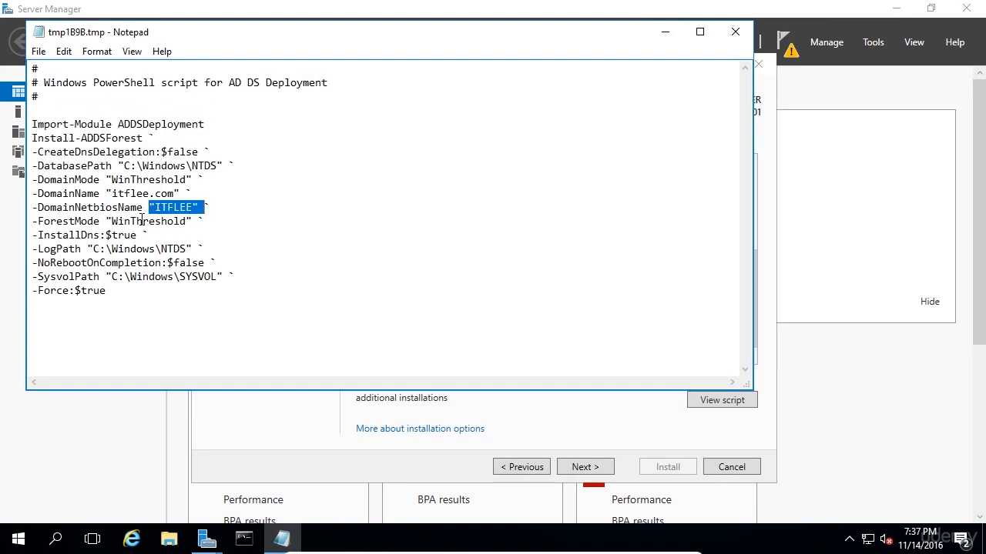
pyautogui.click(126, 235)
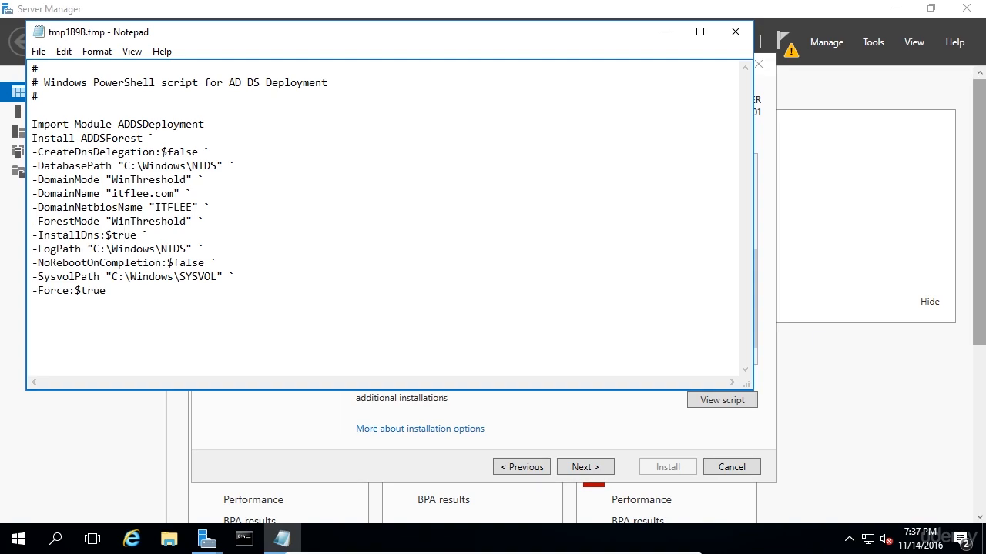
pyautogui.click(739, 25)
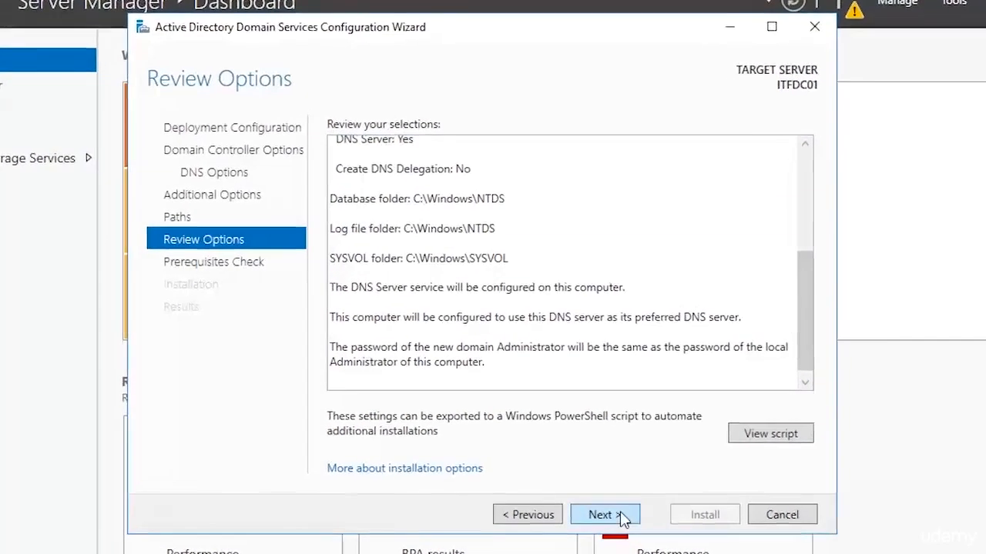
# Step: Advance from Review Options to the prerequisites check and let validation pass
pyautogui.click(620, 514)
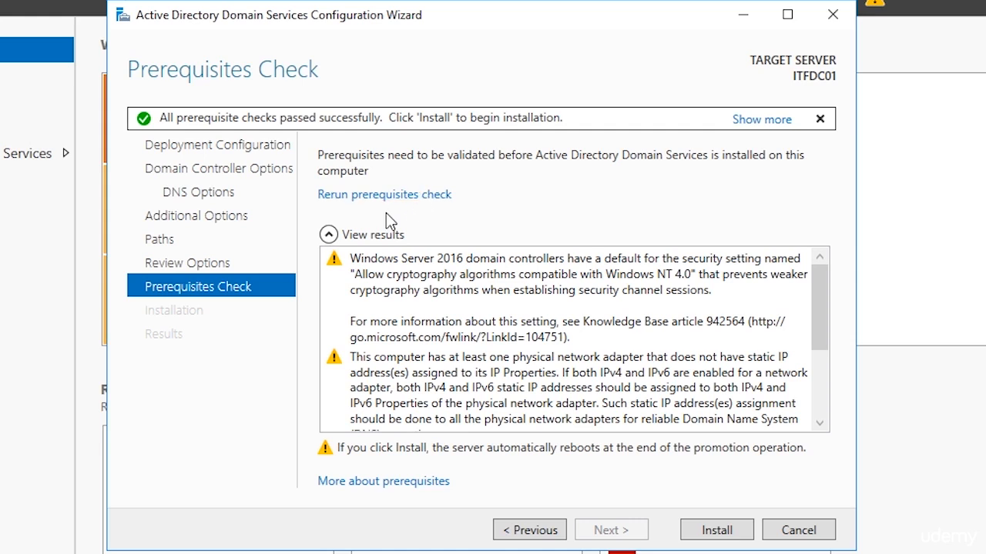
# Step: Review the NT 4.0 cryptography, static IP and DNS delegation warnings, then install AD DS
pyautogui.moveTo(819, 304)
pyautogui.mouseDown()
pyautogui.moveTo(832, 346)
pyautogui.moveTo(827, 292)
pyautogui.mouseUp()
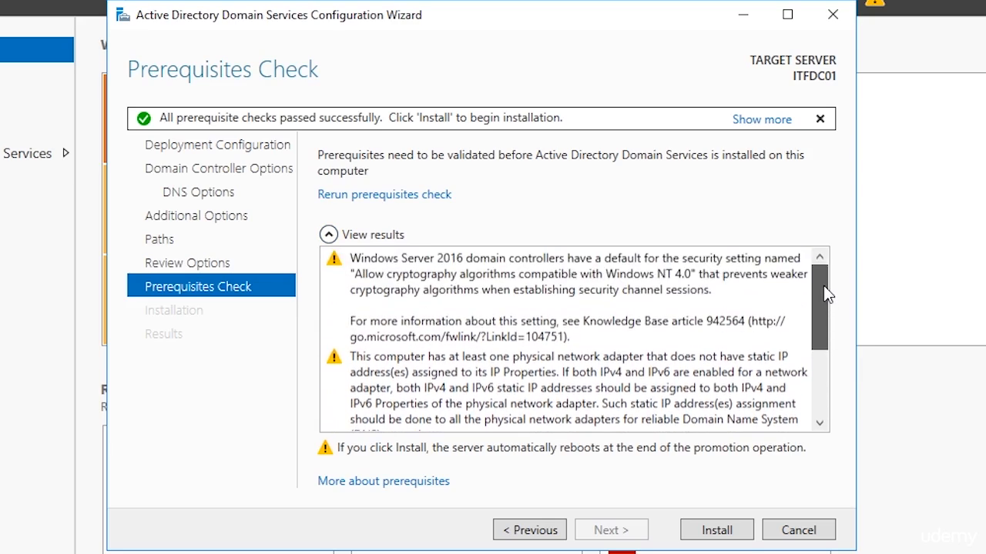
pyautogui.click(543, 277)
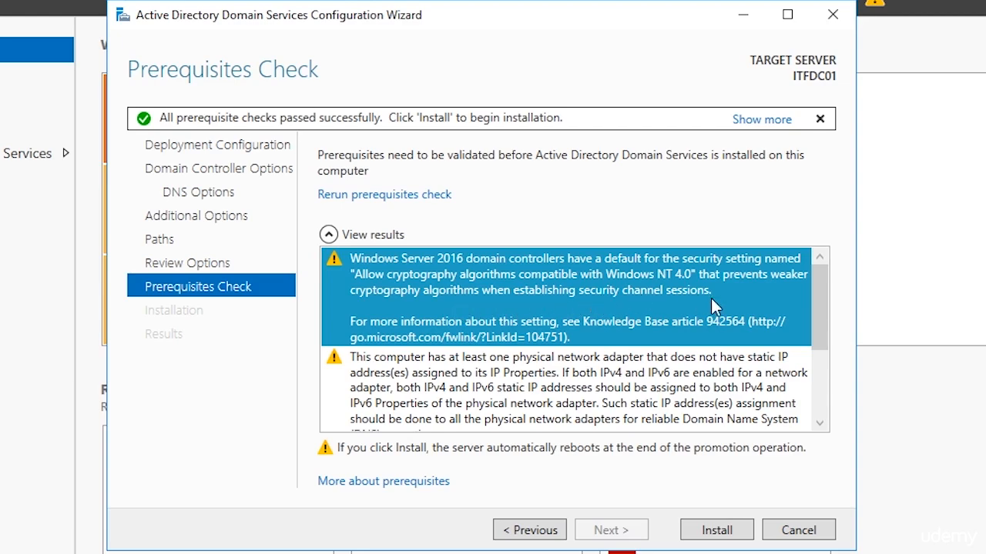
pyautogui.moveTo(819, 320); pyautogui.dragTo(815, 348)
pyautogui.click(682, 327)
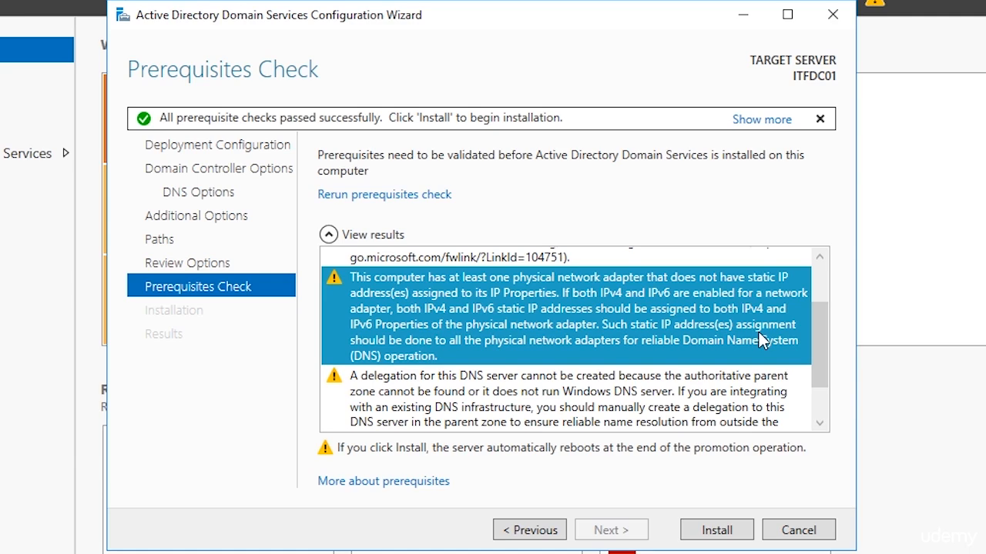
pyautogui.moveTo(813, 339); pyautogui.dragTo(785, 371)
pyautogui.click(720, 346)
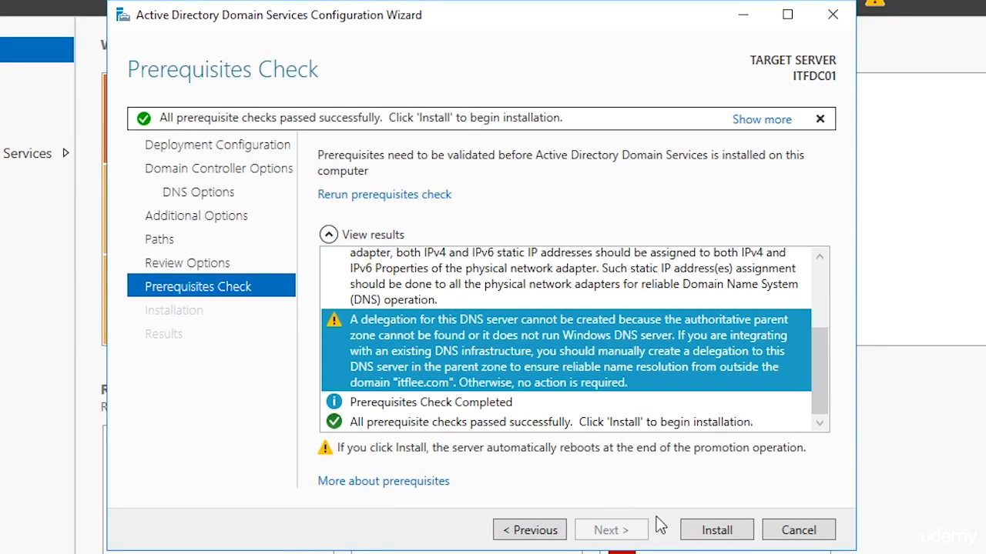
pyautogui.click(701, 538)
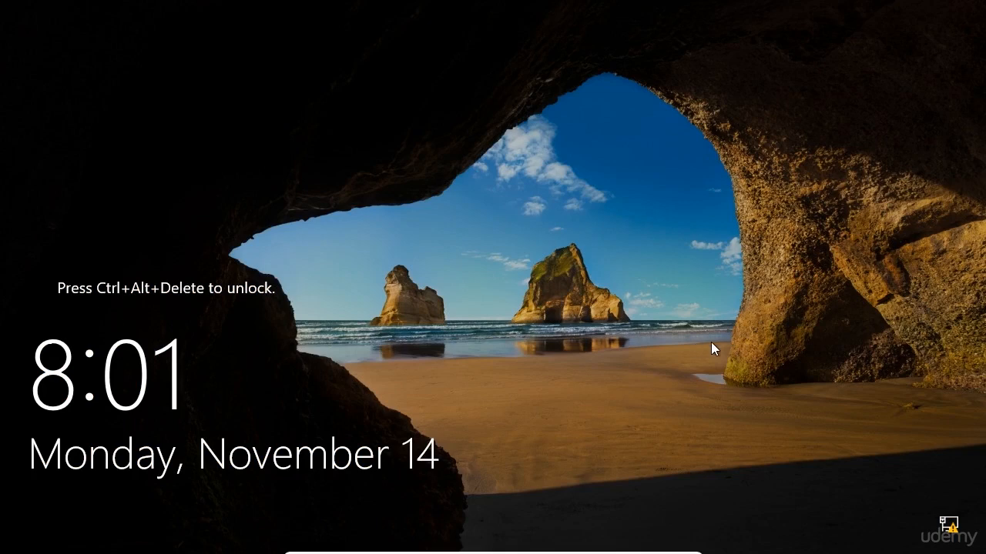
# Step: Send Ctrl+Alt+Delete to the restarted server's lock screen to reach sign-in
pyautogui.hotkey('ctrl', 'alt', 'Delete')
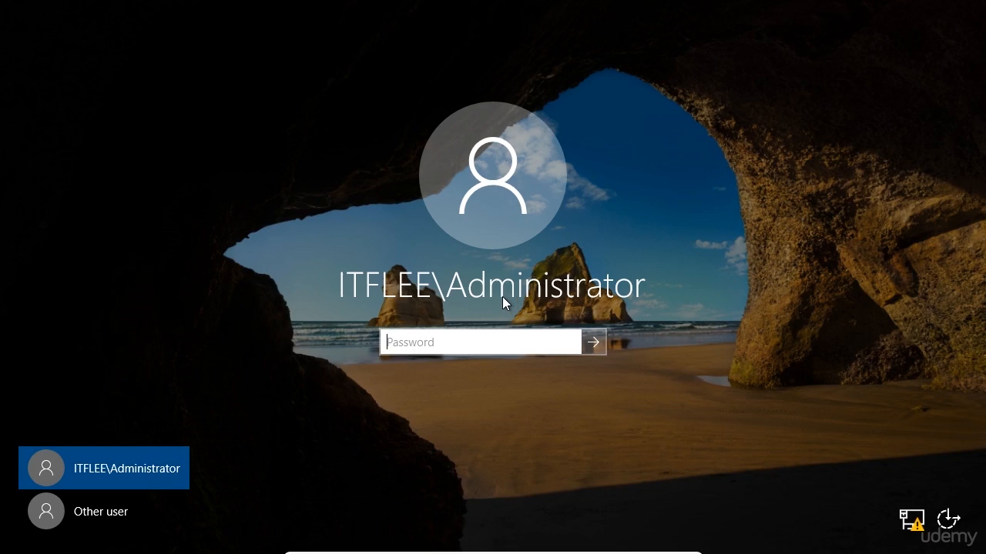
# Step: Sign in as ITFLEE\Administrator by selecting that account and entering its password
pyautogui.click(129, 512)
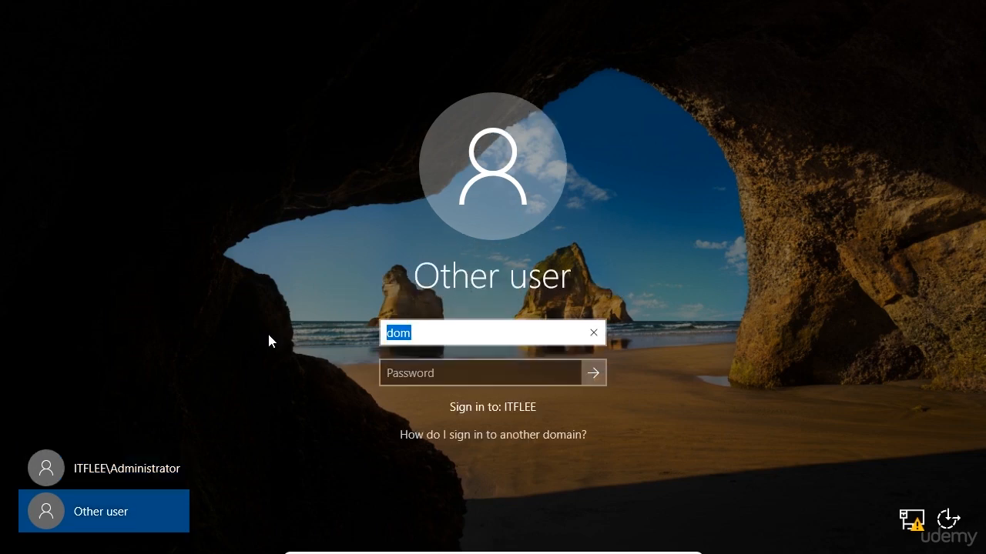
pyautogui.write('domain\\]')
pyautogui.press('BackSpace')
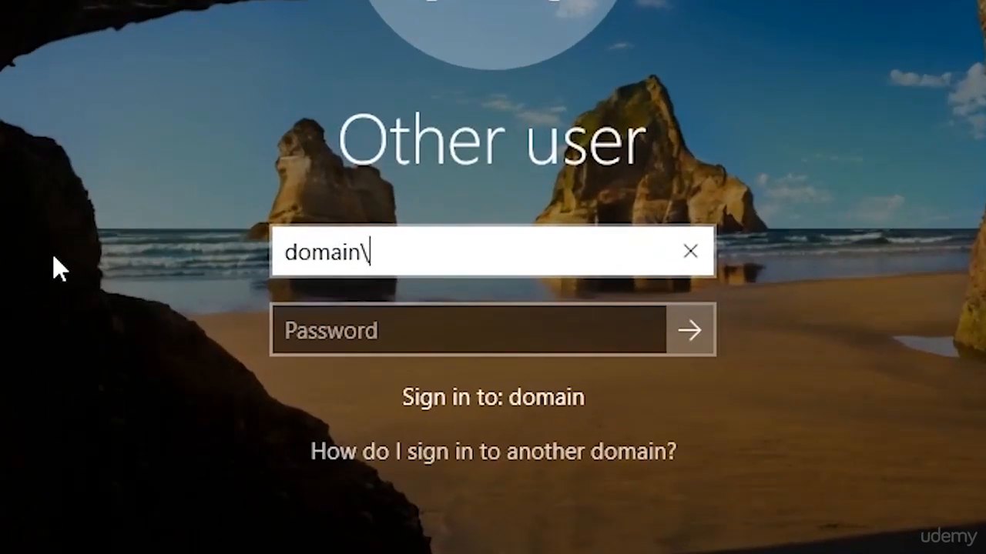
pyautogui.write('username')
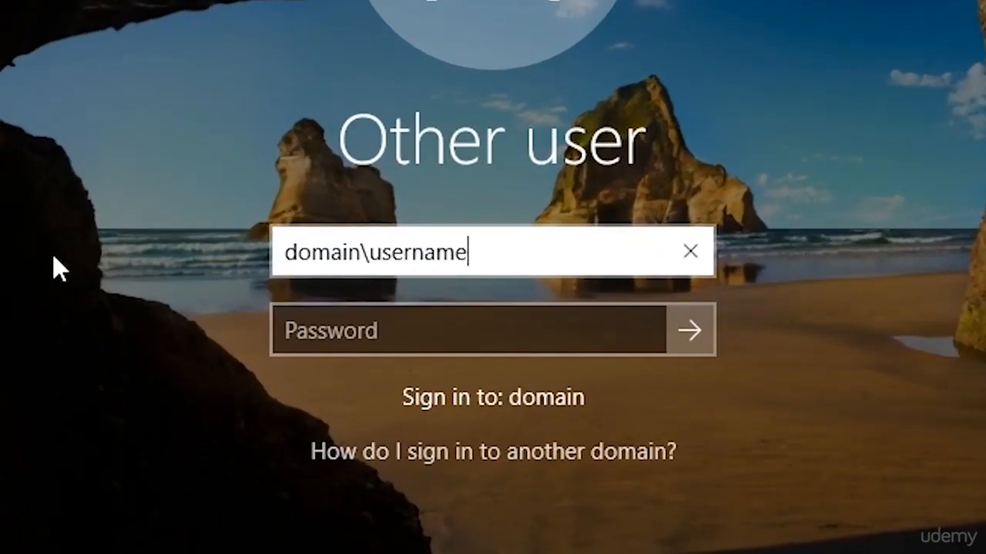
pyautogui.press('BackSpace')
pyautogui.press('BackSpace')
pyautogui.press('BackSpace')
pyautogui.press('BackSpace')
pyautogui.press('BackSpace')
pyautogui.press('BackSpace')
pyautogui.press('BackSpace')
pyautogui.press('BackSpace')
pyautogui.press('BackSpace')
pyautogui.press('BackSpace')
pyautogui.press('BackSpace')
pyautogui.press('BackSpace')
pyautogui.press('BackSpace')
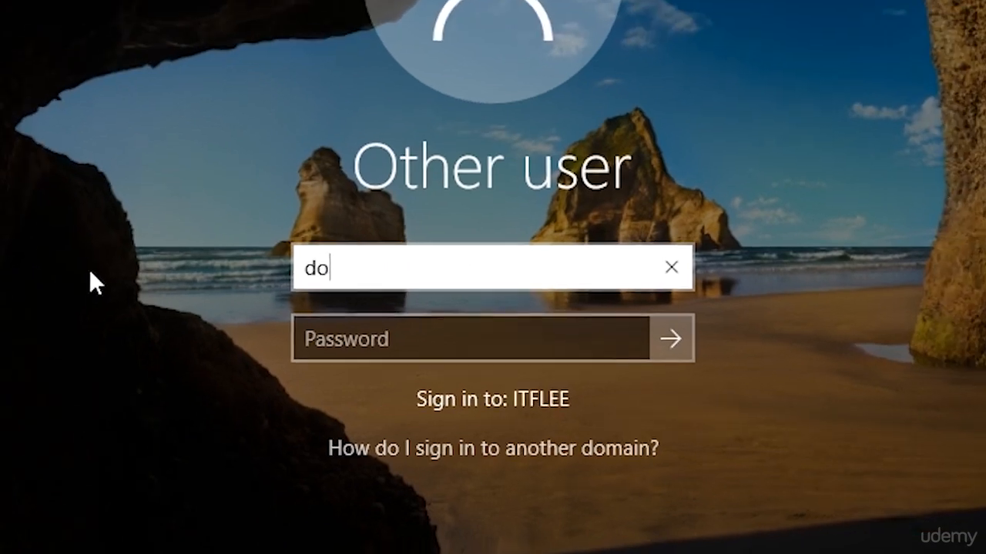
pyautogui.press('BackSpace')
pyautogui.press('BackSpace')
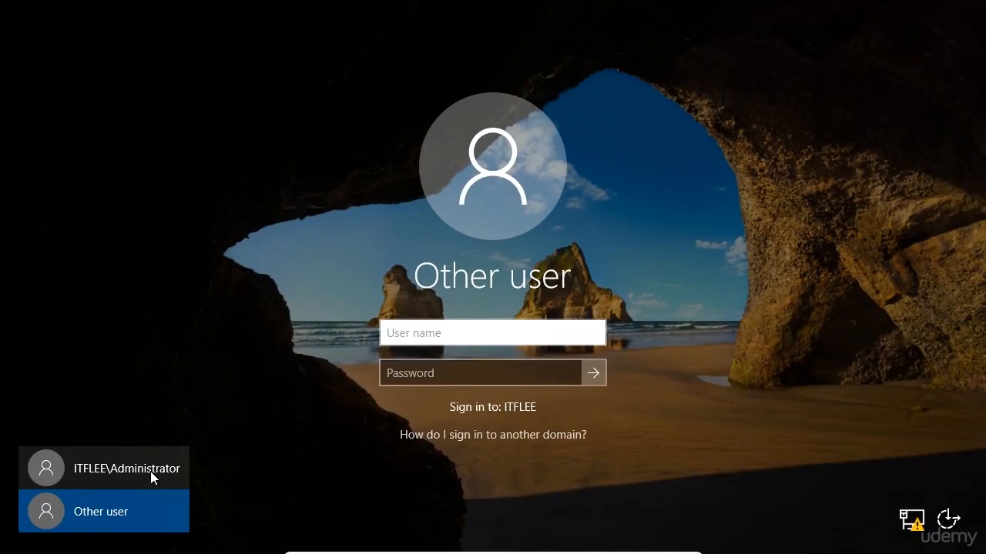
pyautogui.click(151, 471)
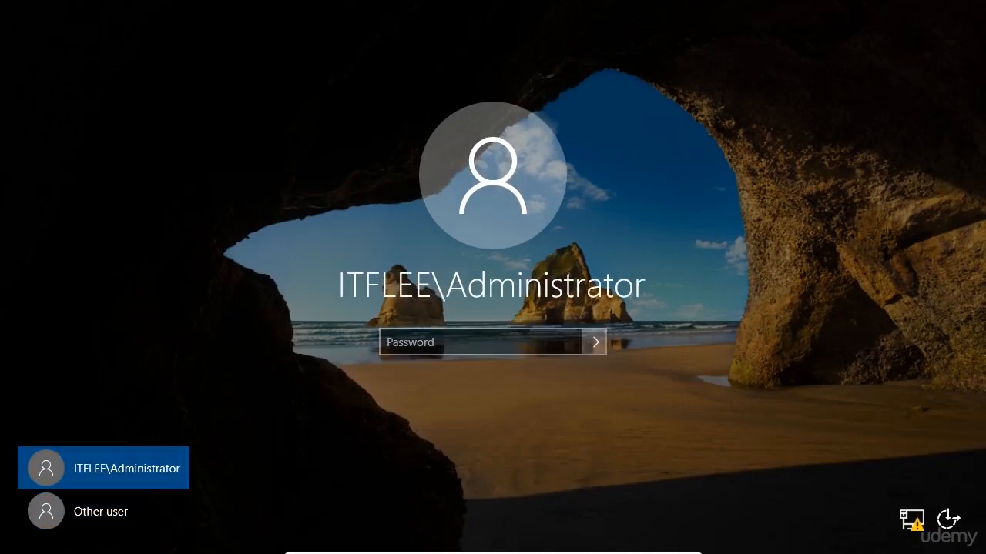
pyautogui.click(497, 335)
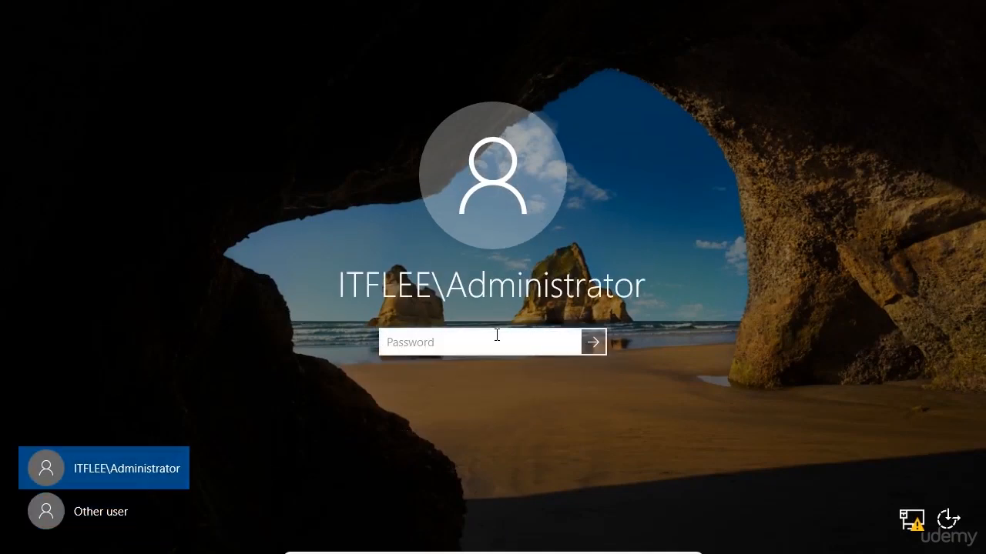
pyautogui.write('•••••••••')
pyautogui.press('Return')
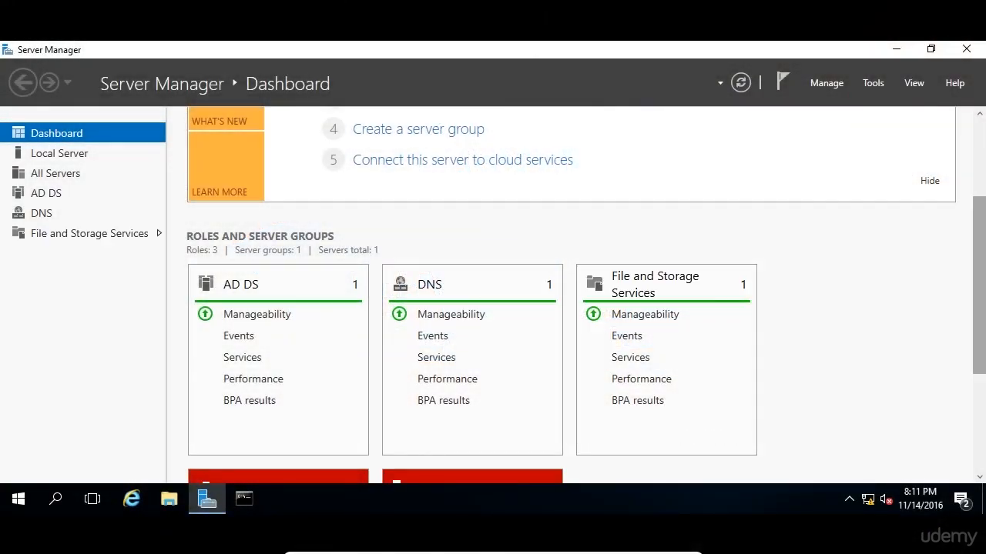
pyautogui.moveTo(982, 245); pyautogui.dragTo(983, 233)
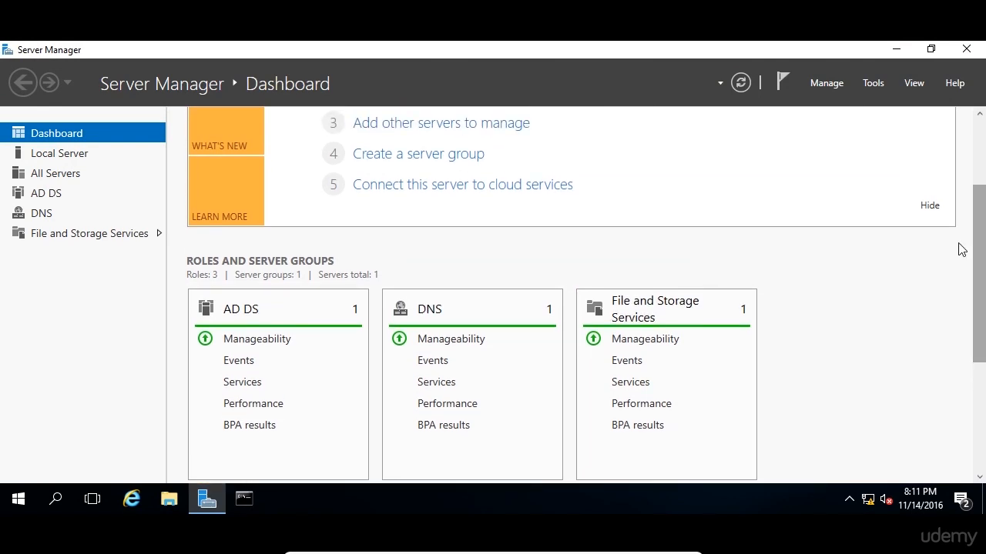